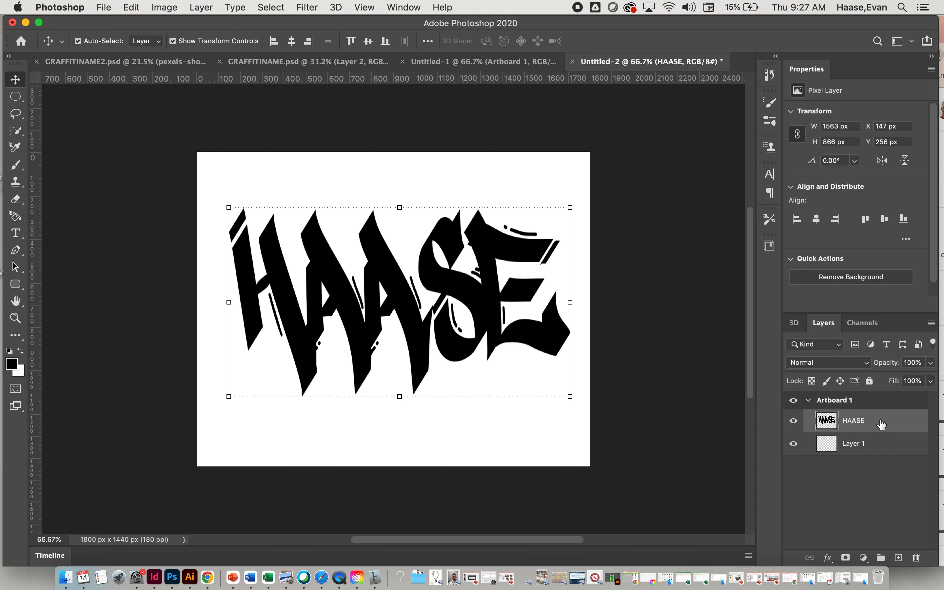
# Add a Gradient Overlay effect to the graffiti lettering layer
pyautogui.doubleClick(881, 424)
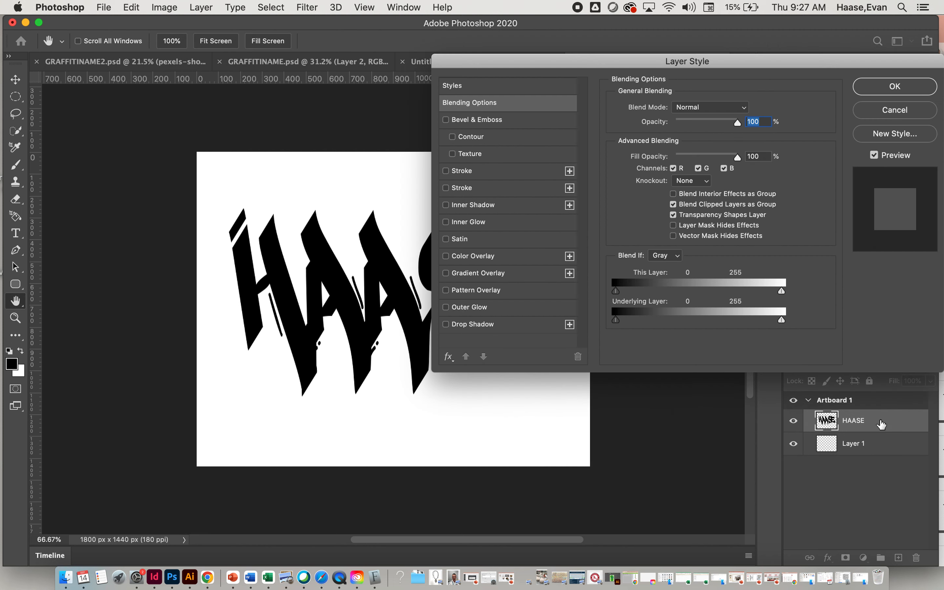
pyautogui.moveTo(737, 62); pyautogui.dragTo(805, 157)
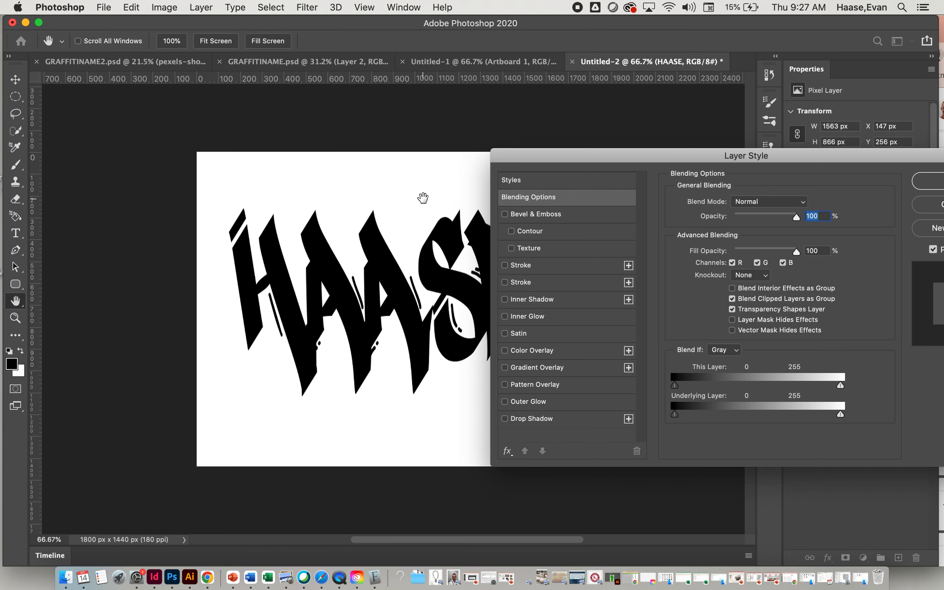
pyautogui.hscroll(4, 422, 198)
pyautogui.hscroll(5, 423, 198)
pyautogui.hscroll(-4, 422, 198)
pyautogui.hscroll(1, 423, 198)
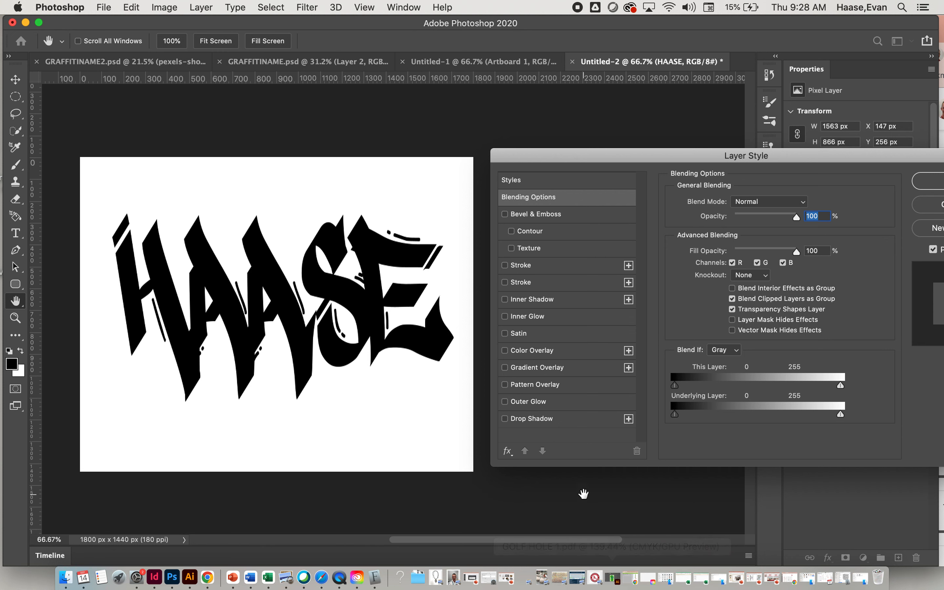
pyautogui.click(567, 370)
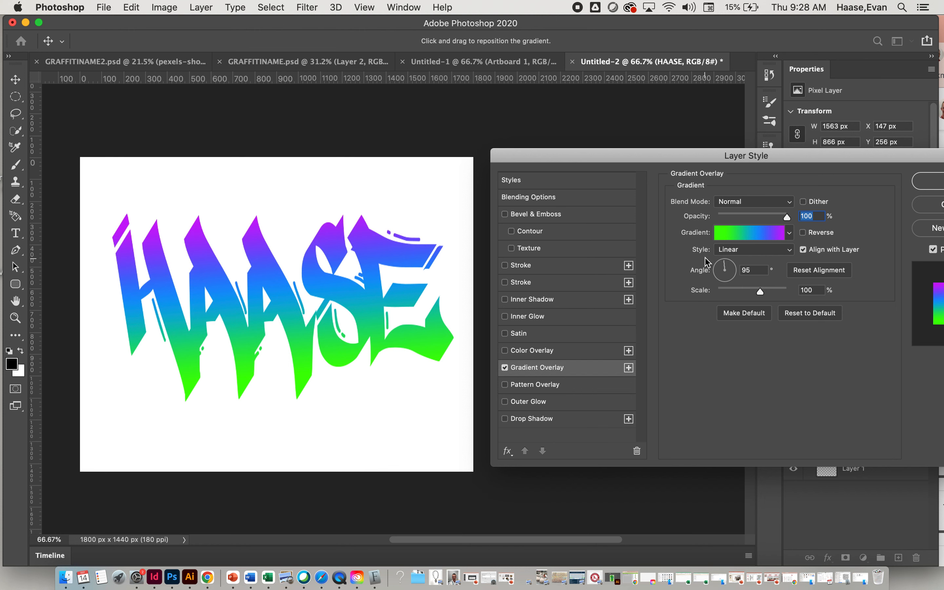
pyautogui.moveTo(737, 160); pyautogui.dragTo(723, 167)
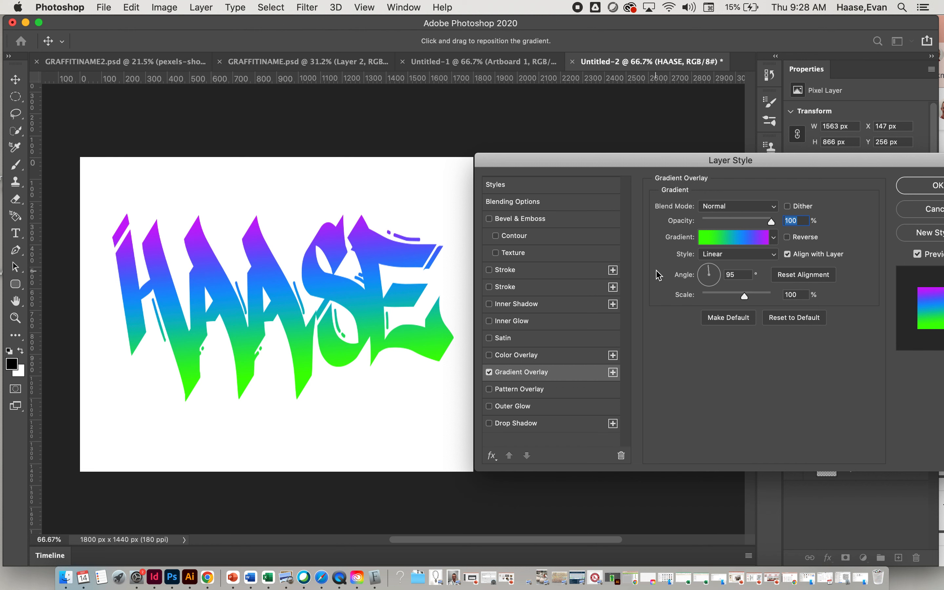
pyautogui.moveTo(770, 223)
pyautogui.mouseDown()
pyautogui.moveTo(709, 225)
pyautogui.moveTo(775, 224)
pyautogui.mouseUp()
pyautogui.click(734, 237)
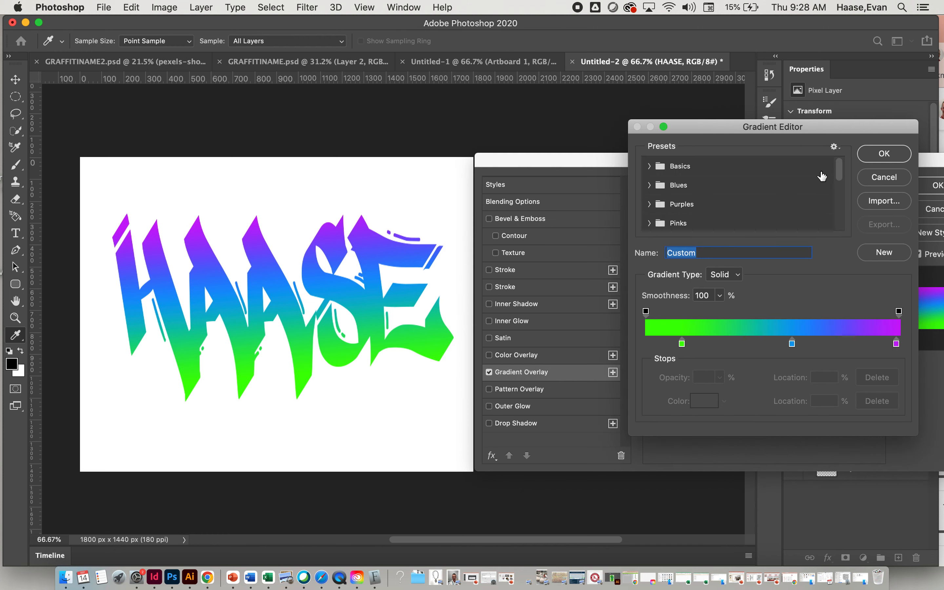
pyautogui.click(885, 178)
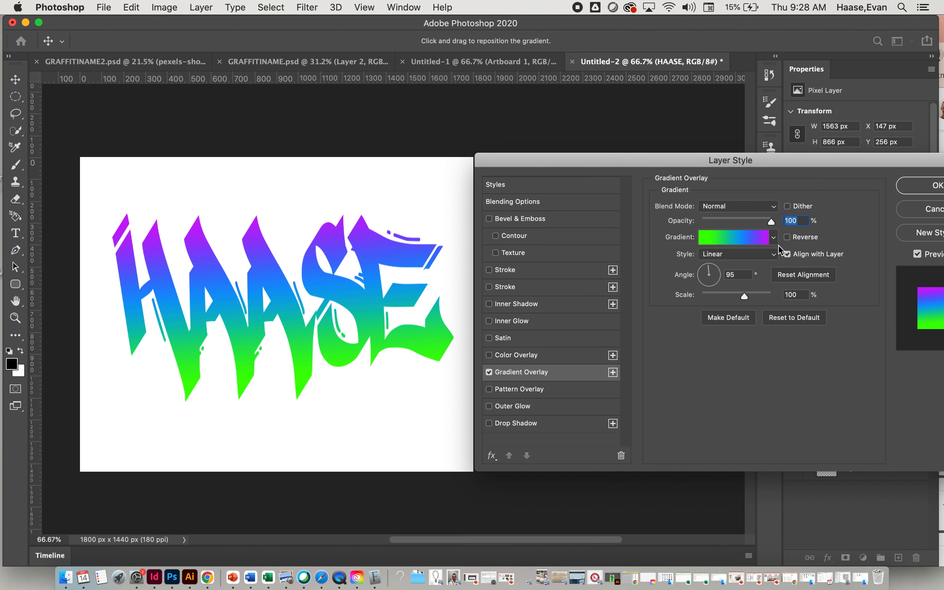
# Edit the overlay gradient, moving its green stop to 0% and recolouring it dark purple #4f0276
pyautogui.click(716, 242)
pyautogui.moveTo(682, 344); pyautogui.dragTo(646, 344)
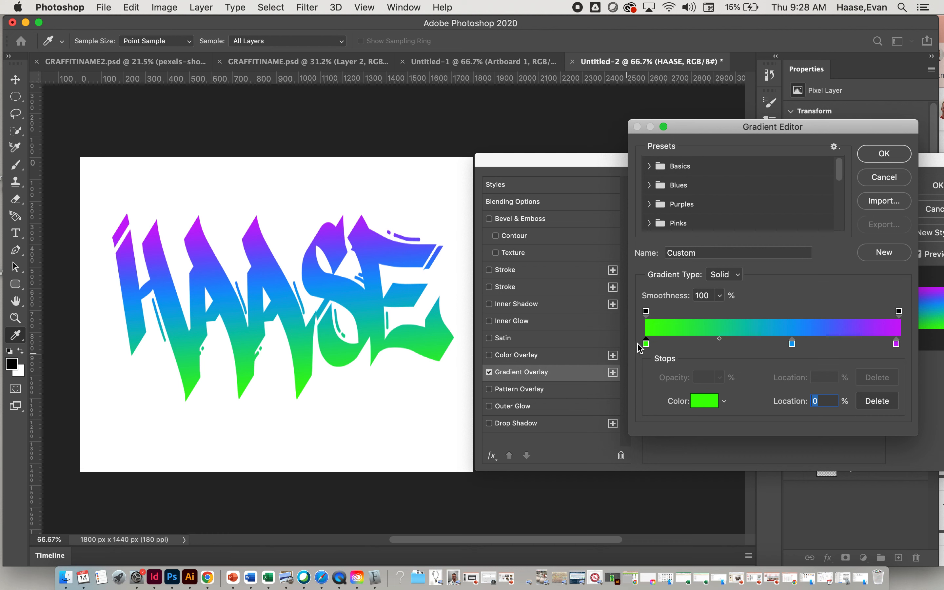
pyautogui.doubleClick(646, 344)
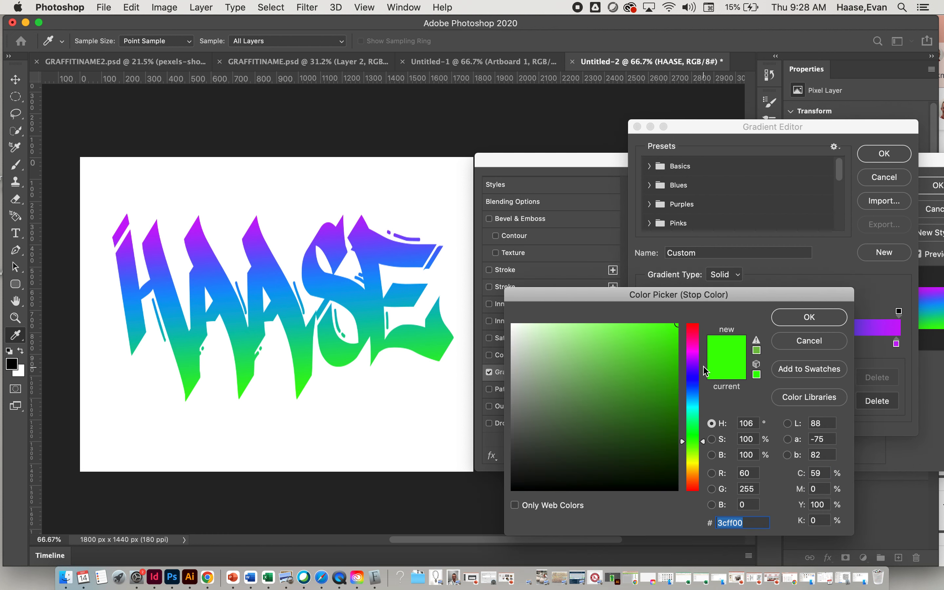
pyautogui.moveTo(700, 351)
pyautogui.mouseDown()
pyautogui.moveTo(698, 468)
pyautogui.moveTo(698, 368)
pyautogui.moveTo(710, 361)
pyautogui.moveTo(688, 391)
pyautogui.moveTo(689, 372)
pyautogui.moveTo(689, 402)
pyautogui.moveTo(690, 361)
pyautogui.mouseUp()
pyautogui.moveTo(671, 440)
pyautogui.mouseDown()
pyautogui.moveTo(683, 439)
pyautogui.moveTo(675, 413)
pyautogui.mouseUp()
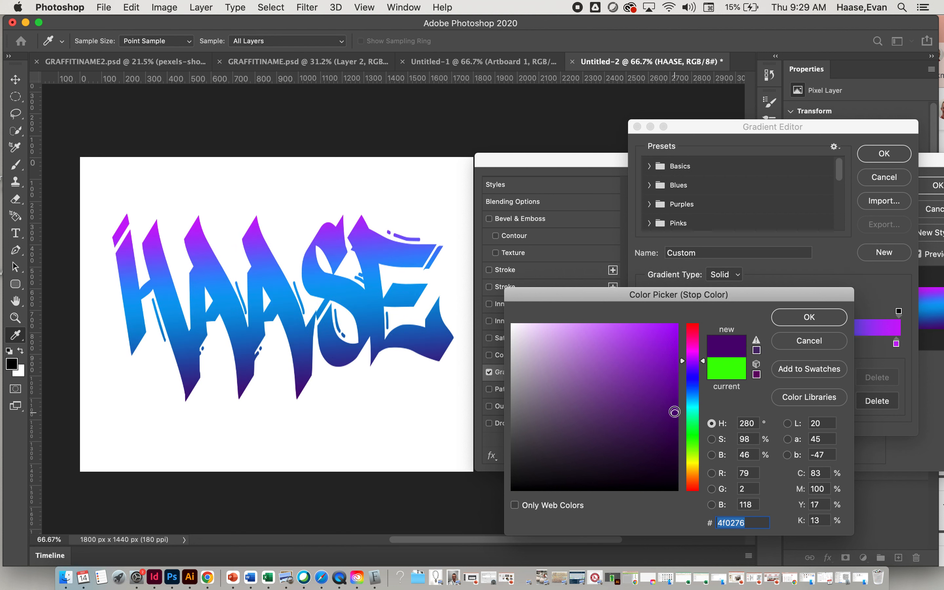
pyautogui.click(800, 318)
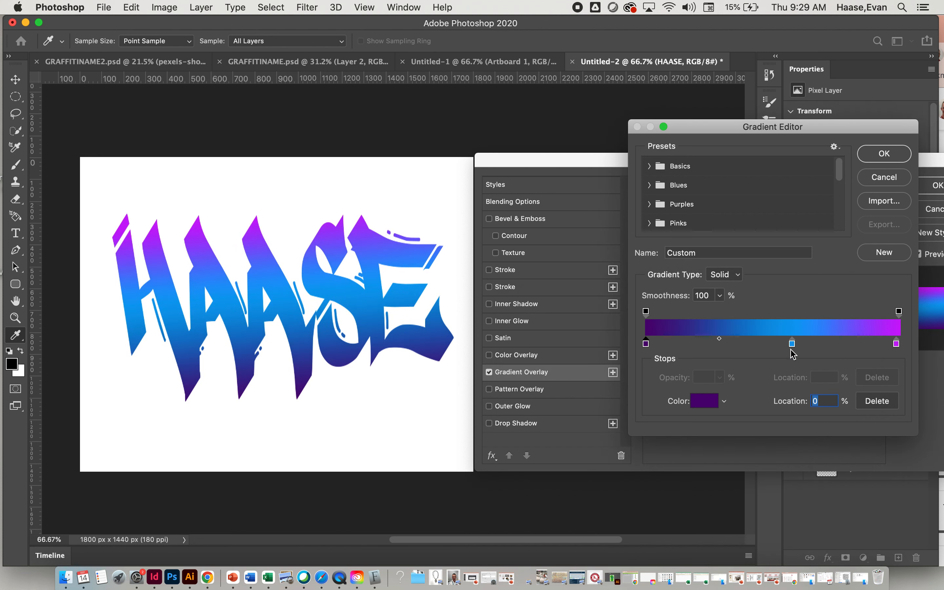
# Move the gradient's blue color stop to 52% and add a second blue stop at 38%
pyautogui.moveTo(791, 344); pyautogui.dragTo(778, 344)
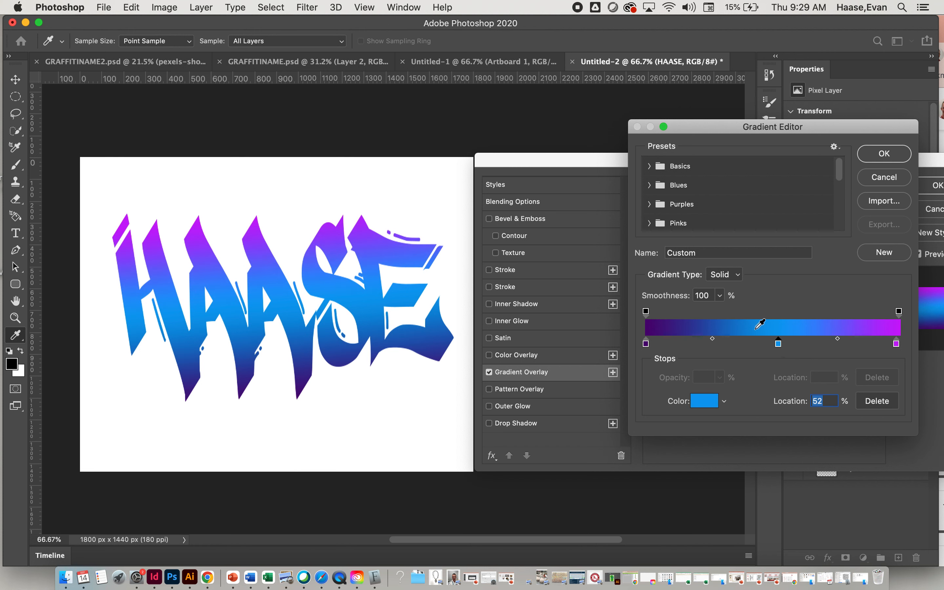
pyautogui.click(743, 345)
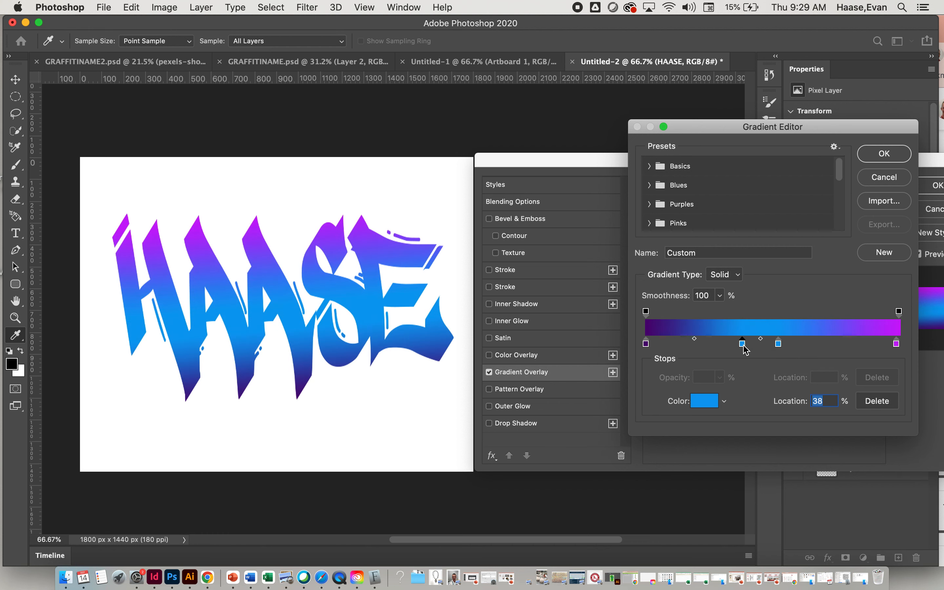
pyautogui.doubleClick(743, 345)
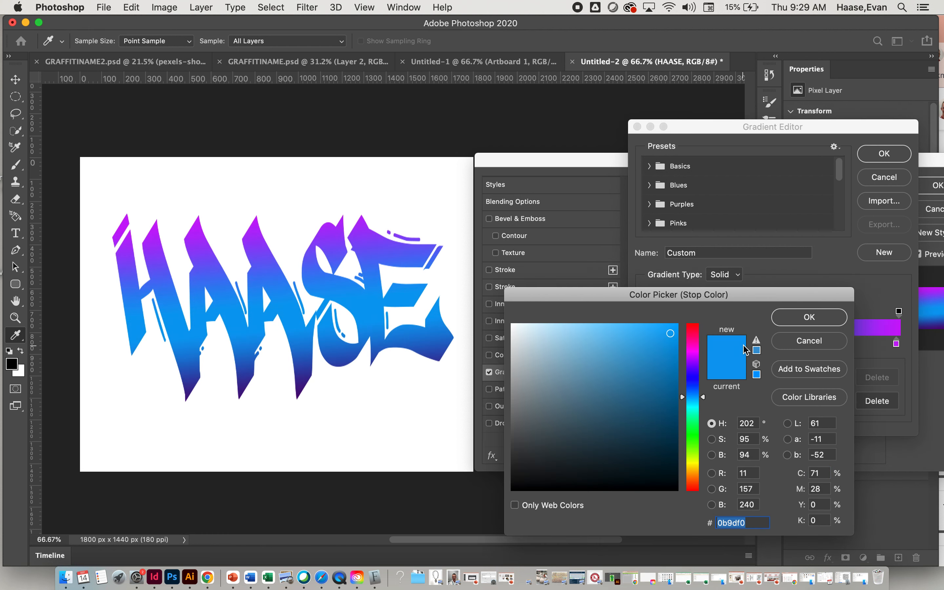
pyautogui.click(696, 421)
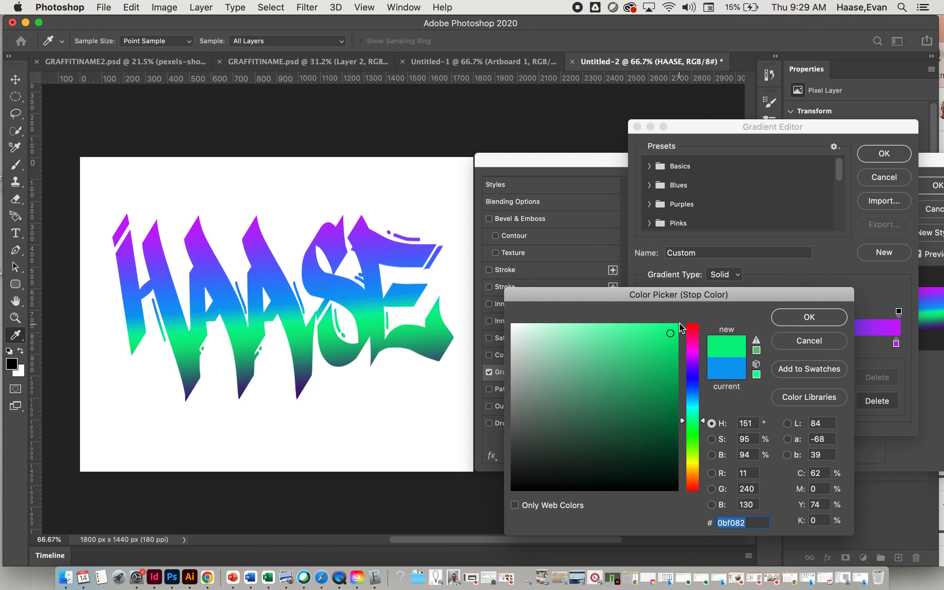
pyautogui.click(808, 346)
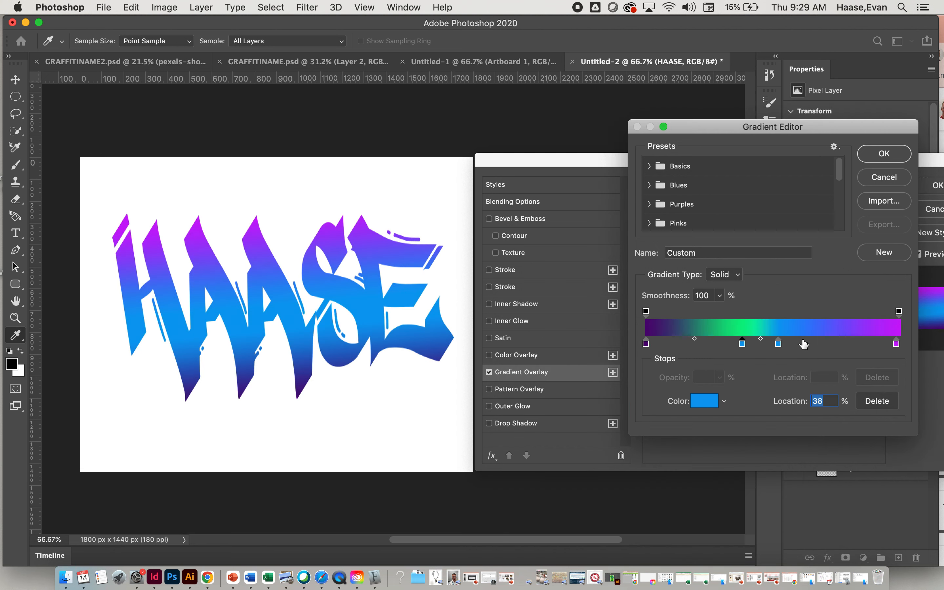
pyautogui.doubleClick(743, 345)
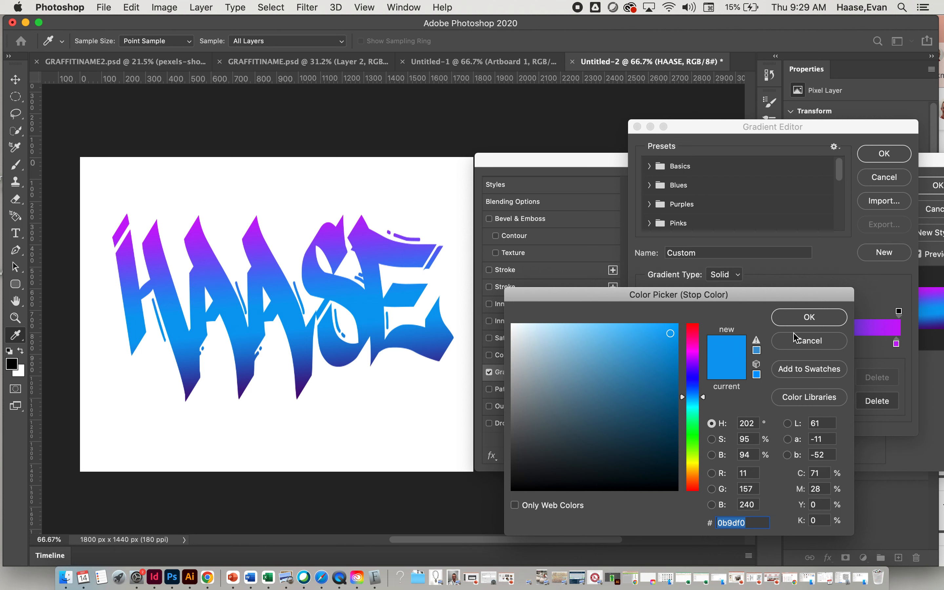
pyautogui.click(808, 320)
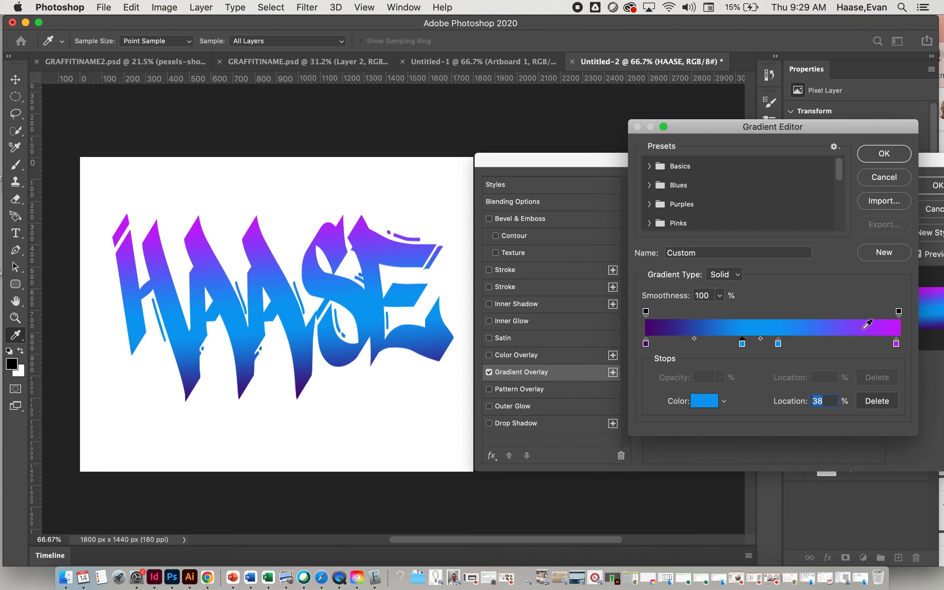
# Reposition the magenta stop to 86% and dark purple stop to 16%, shift both blue stops toward the magenta end and add another between them
pyautogui.moveTo(897, 344); pyautogui.dragTo(863, 345)
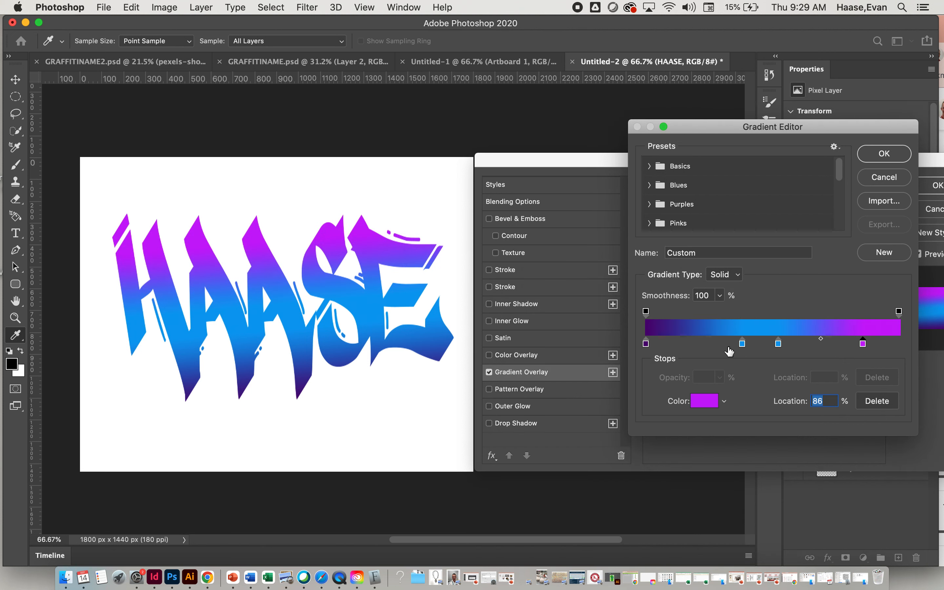
pyautogui.moveTo(778, 345); pyautogui.dragTo(799, 344)
pyautogui.moveTo(742, 345)
pyautogui.mouseDown()
pyautogui.moveTo(710, 345)
pyautogui.moveTo(758, 344)
pyautogui.mouseUp()
pyautogui.click(781, 344)
pyautogui.moveTo(646, 344); pyautogui.dragTo(688, 349)
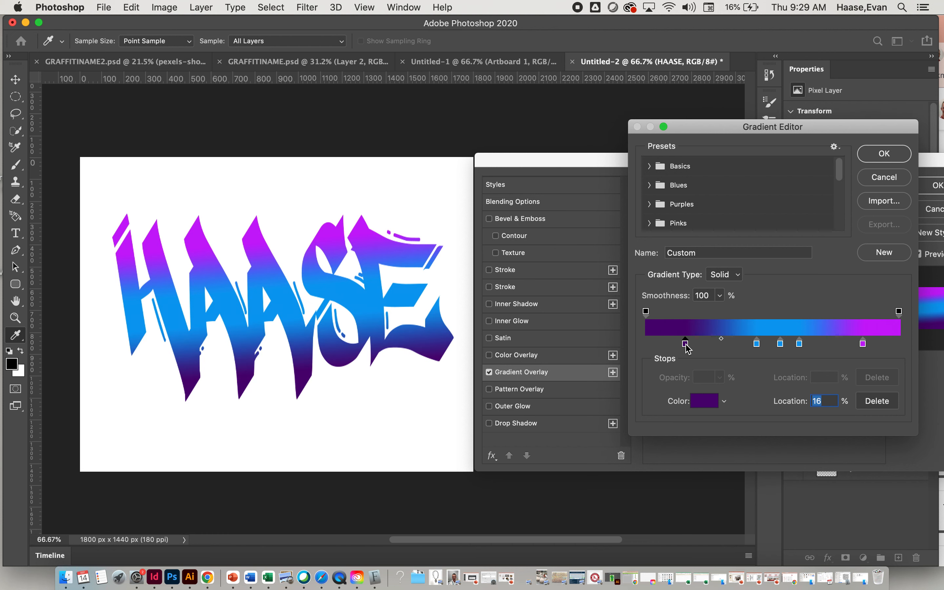
# Recolour the gradient's dark purple stop at 16% to a light purple
pyautogui.doubleClick(685, 344)
pyautogui.click(662, 330)
pyautogui.click(625, 332)
pyautogui.click(644, 331)
pyautogui.click(623, 326)
pyautogui.click(812, 321)
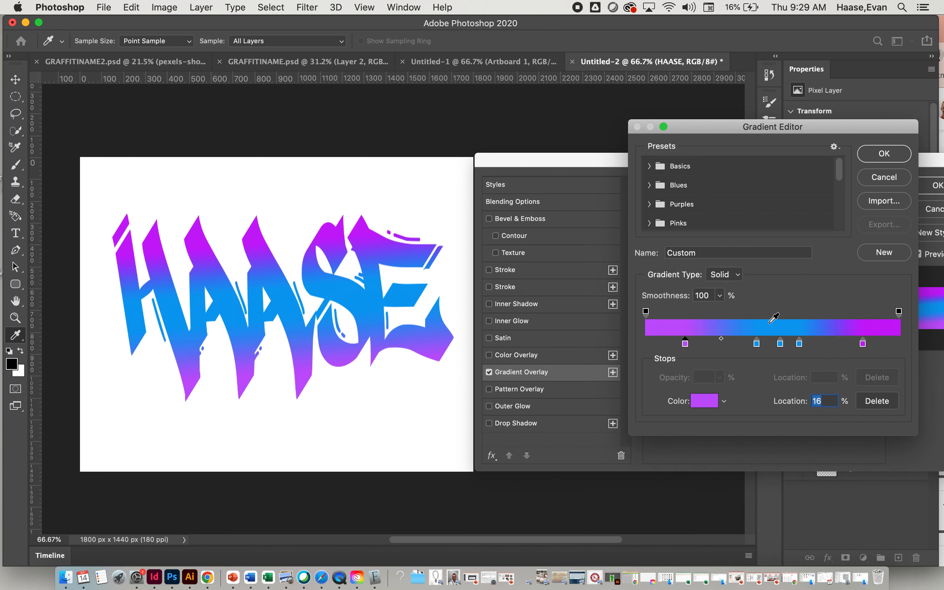
# Add dark purple #3a0157 color stops at 0% and 100% of the gradient and apply the edited gradient
pyautogui.click(646, 344)
pyautogui.doubleClick(647, 344)
pyautogui.click(673, 414)
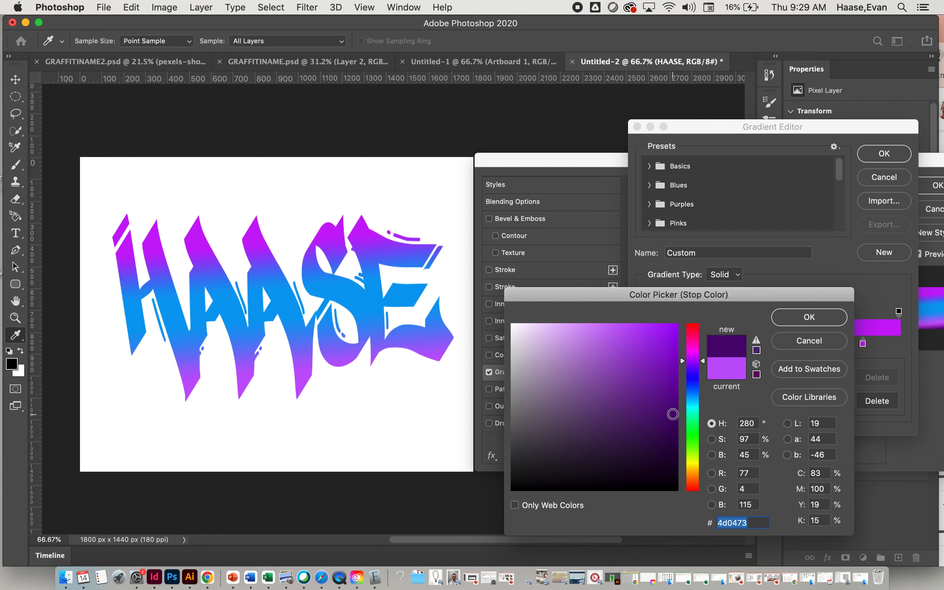
pyautogui.click(675, 433)
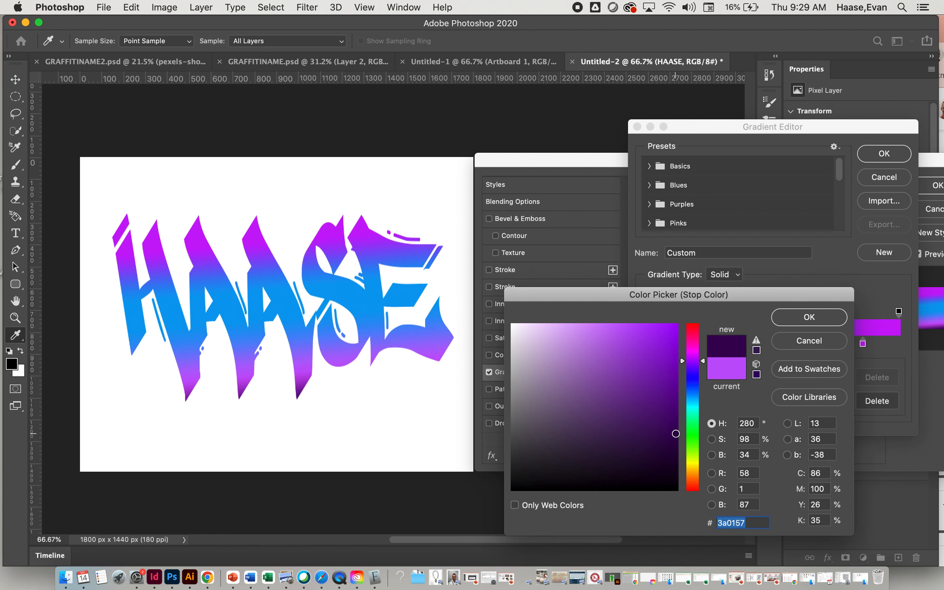
pyautogui.click(831, 319)
pyautogui.doubleClick(898, 344)
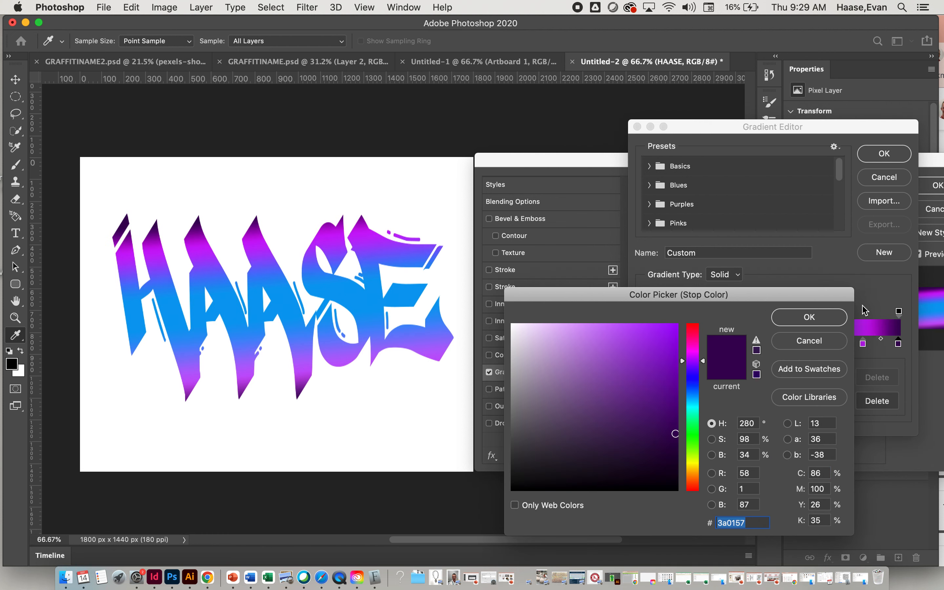
pyautogui.click(800, 317)
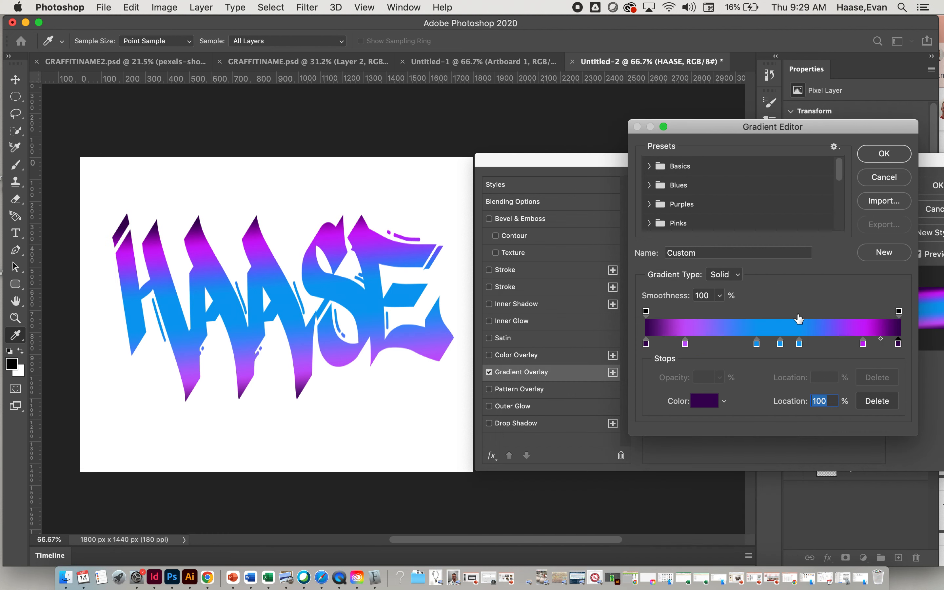
pyautogui.click(885, 153)
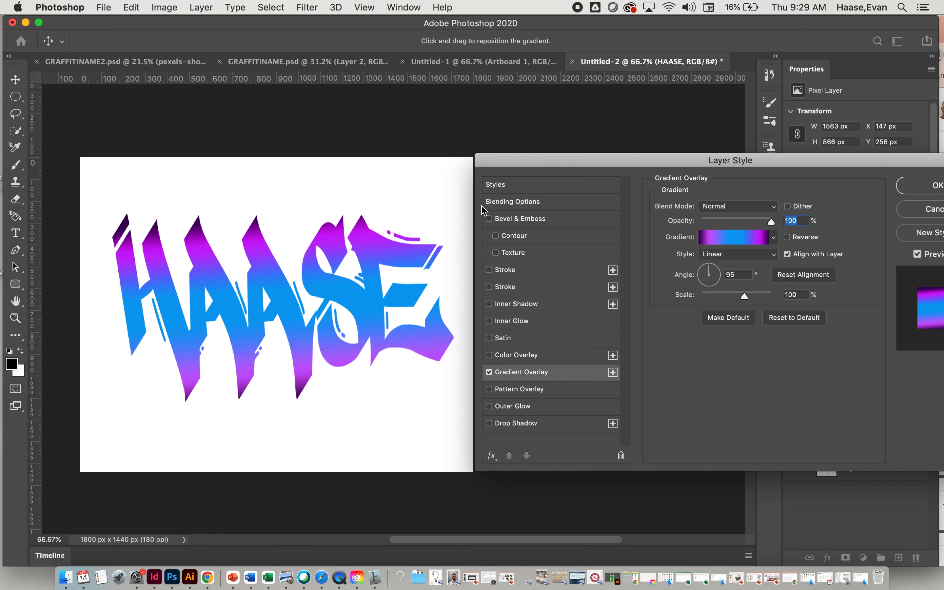
# Add an outside stroke to the lettering in dark purple #2e0277, with 100% opacity and a 4 px size
pyautogui.click(507, 271)
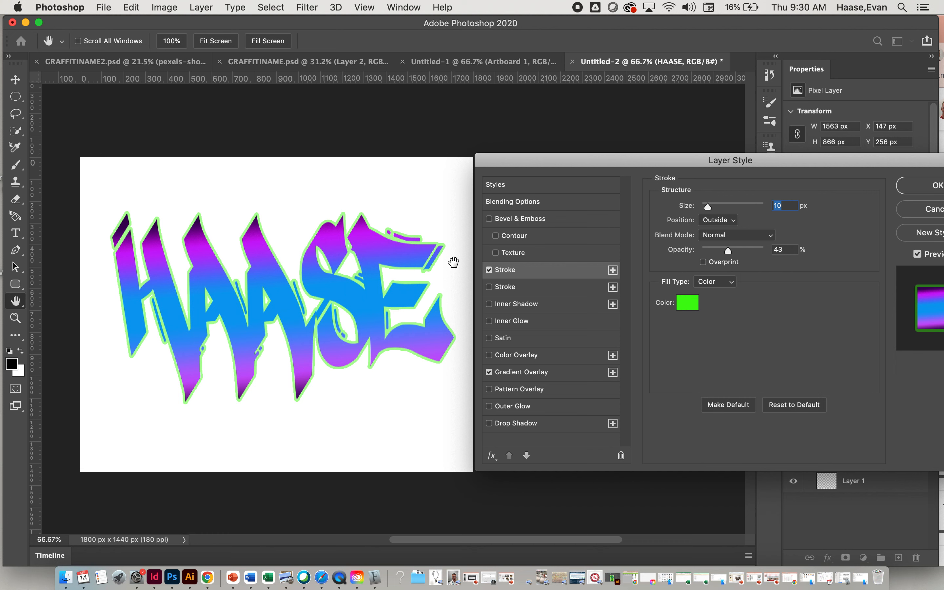
pyautogui.click(692, 303)
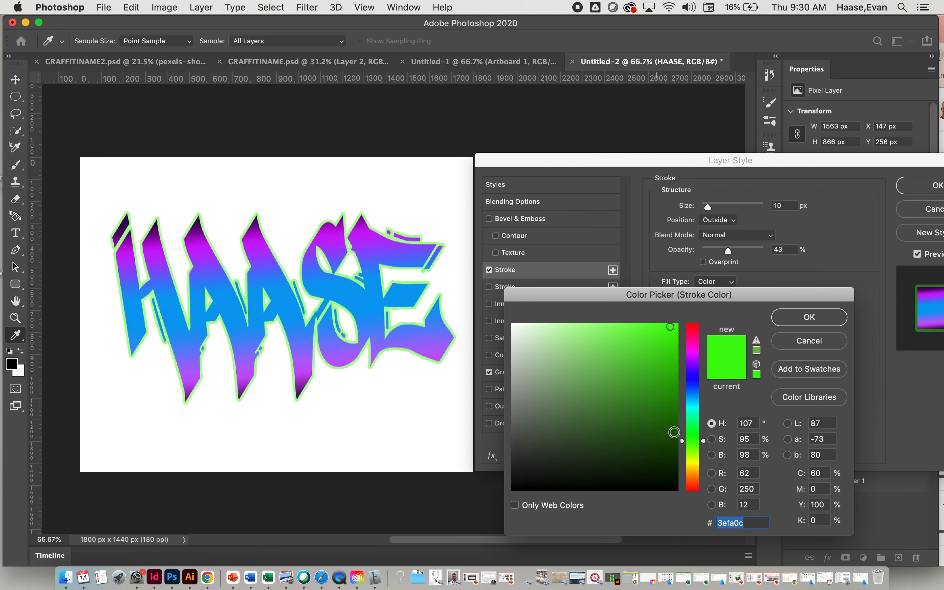
pyautogui.click(693, 368)
pyautogui.moveTo(669, 344); pyautogui.dragTo(675, 412)
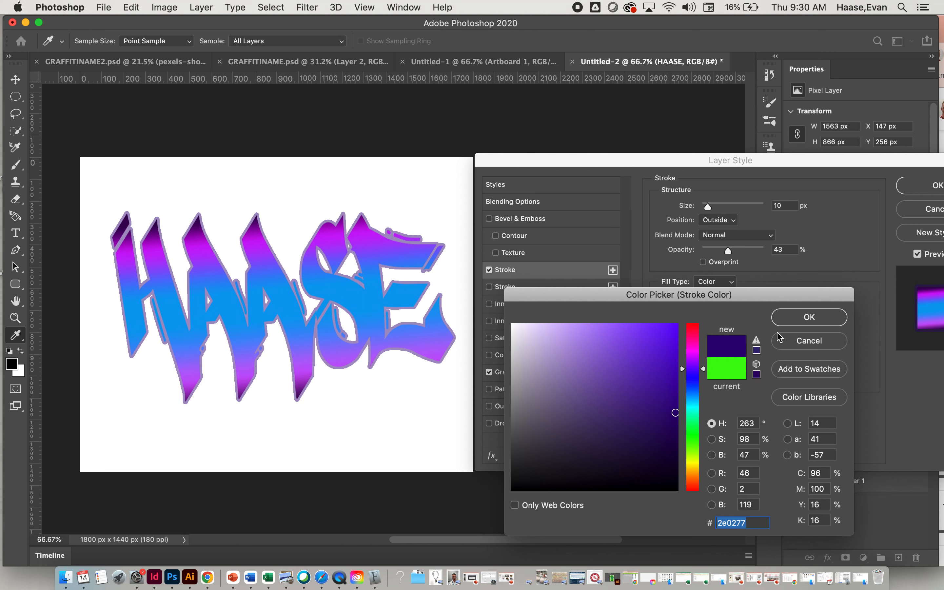
pyautogui.click(787, 319)
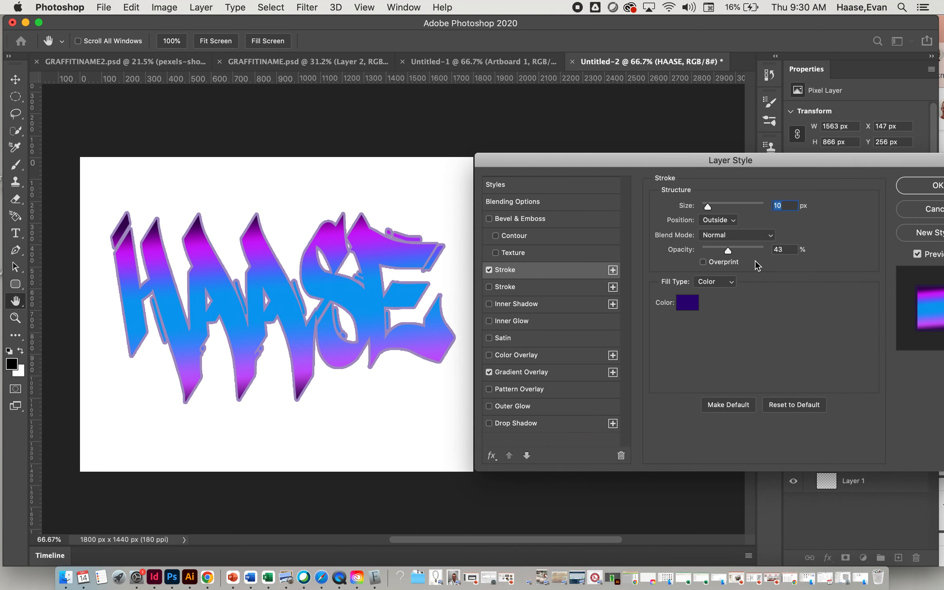
pyautogui.moveTo(728, 252); pyautogui.dragTo(767, 261)
pyautogui.moveTo(708, 207)
pyautogui.mouseDown()
pyautogui.moveTo(734, 210)
pyautogui.moveTo(683, 212)
pyautogui.moveTo(710, 207)
pyautogui.moveTo(704, 212)
pyautogui.mouseUp()
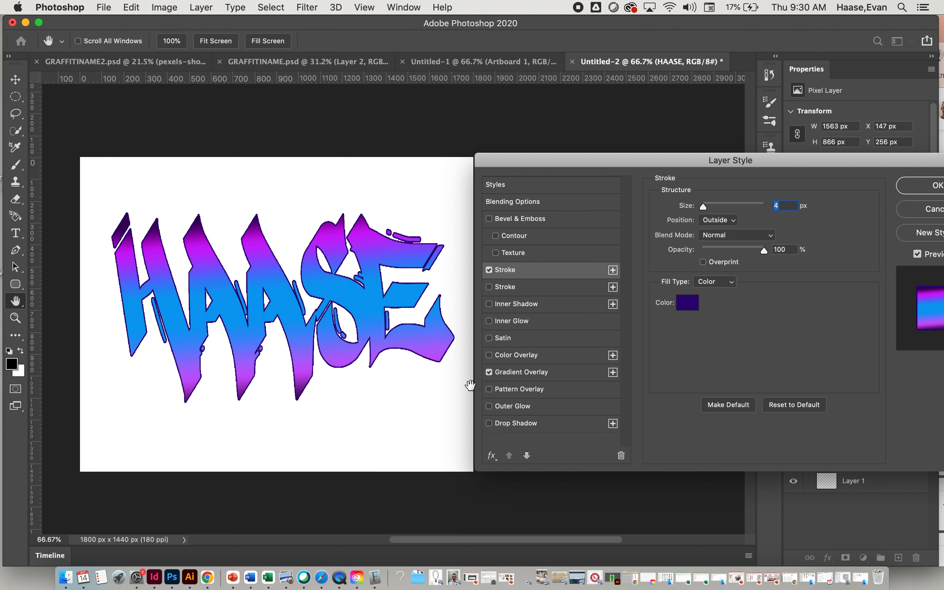
# Add a black Inner Shadow to the lettering and set its distance to 3 px
pyautogui.click(515, 307)
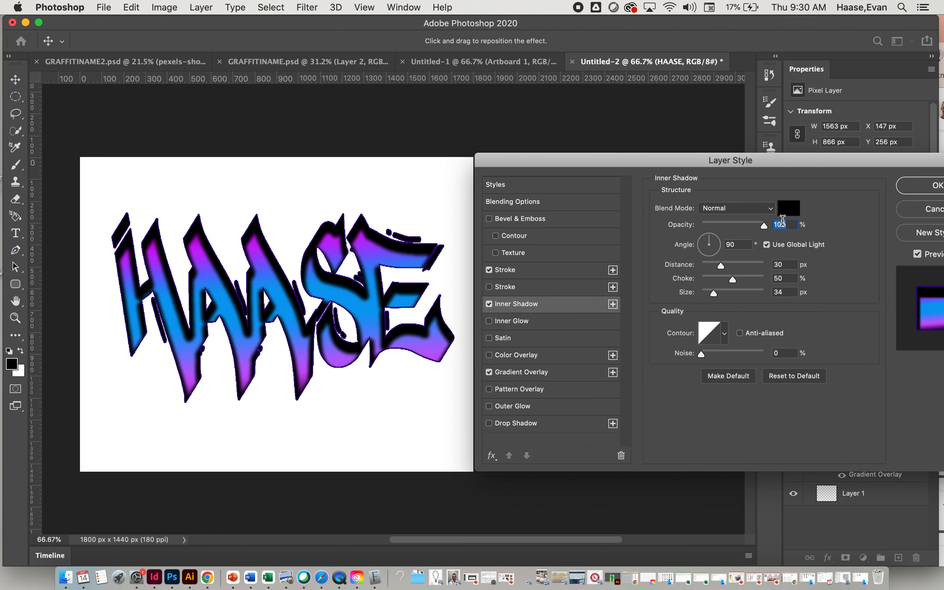
pyautogui.click(765, 211)
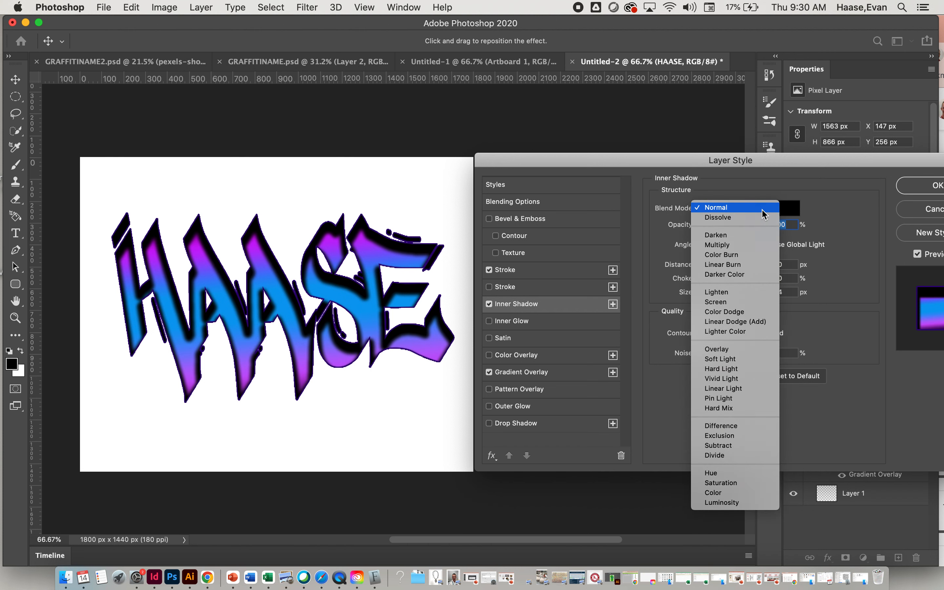
pyautogui.click(764, 210)
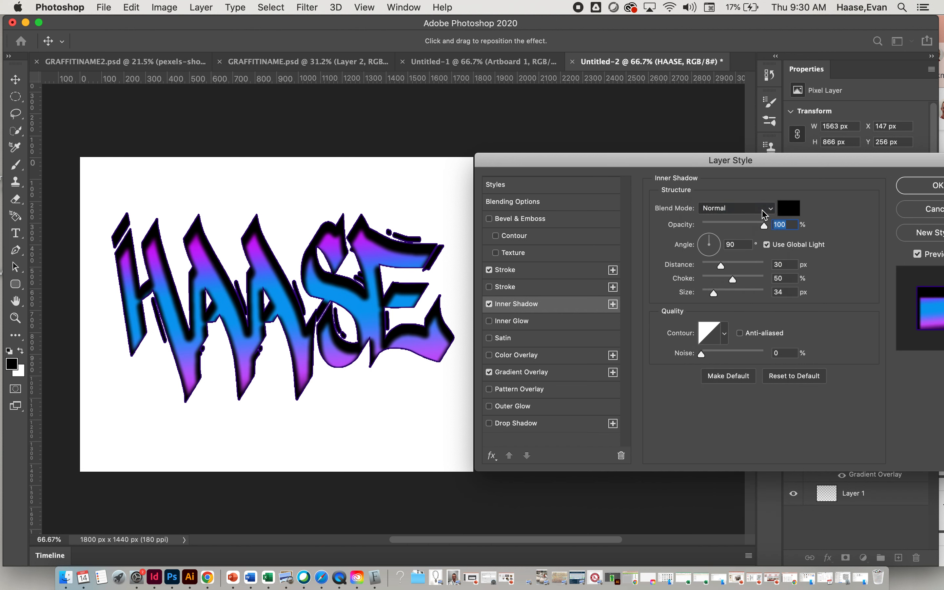
pyautogui.click(715, 265)
pyautogui.moveTo(712, 262); pyautogui.dragTo(702, 264)
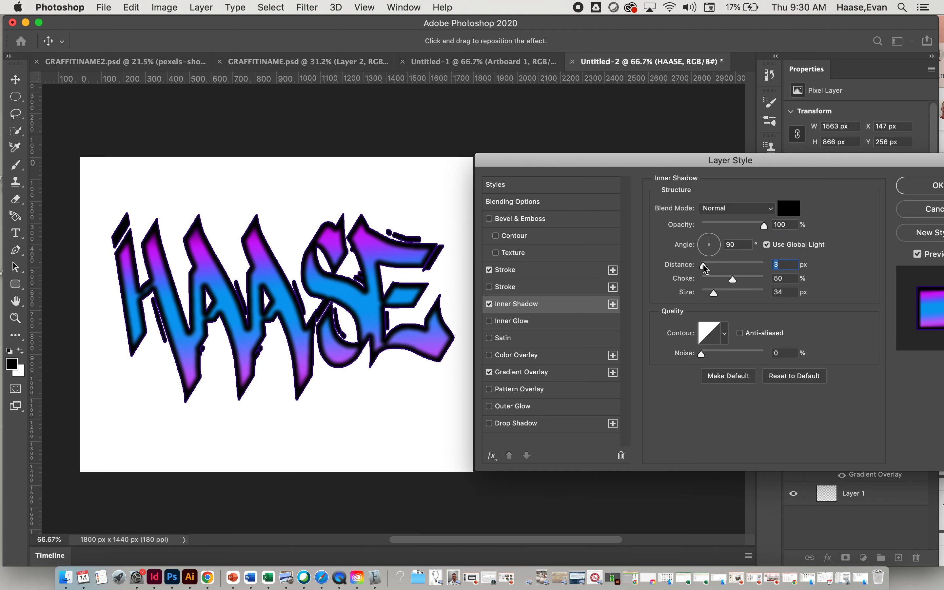
# Adjust the Inner Shadow to a 53° angle, 27 px distance, 41% choke, 21 px size and about 67% opacity
pyautogui.click(714, 276)
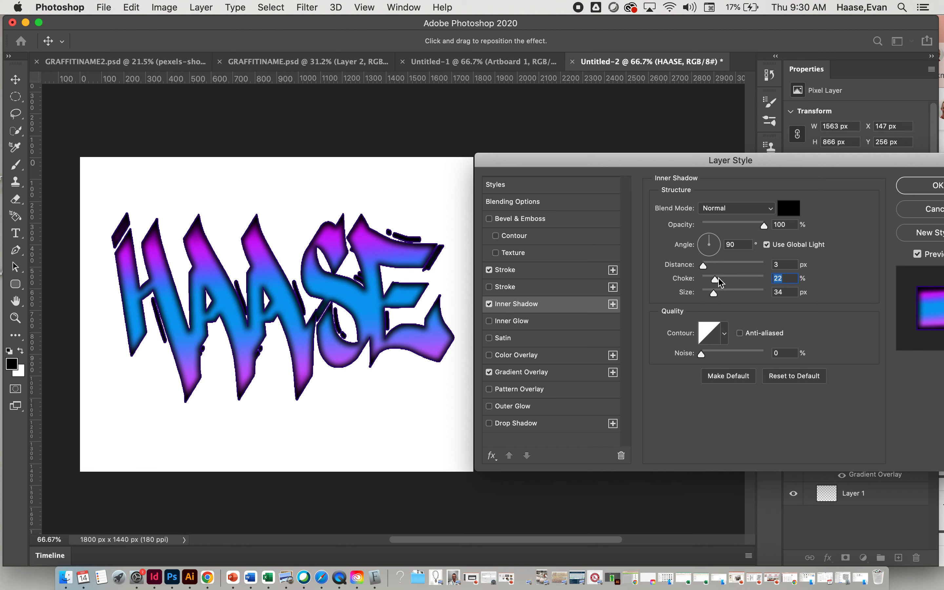
pyautogui.moveTo(715, 236); pyautogui.dragTo(713, 238)
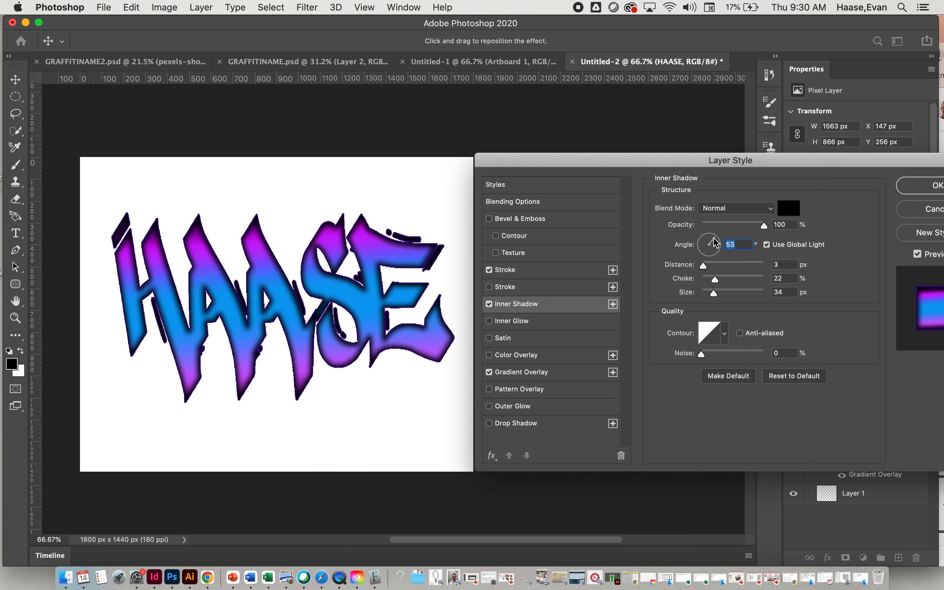
pyautogui.moveTo(713, 293); pyautogui.dragTo(714, 265)
pyautogui.click(729, 267)
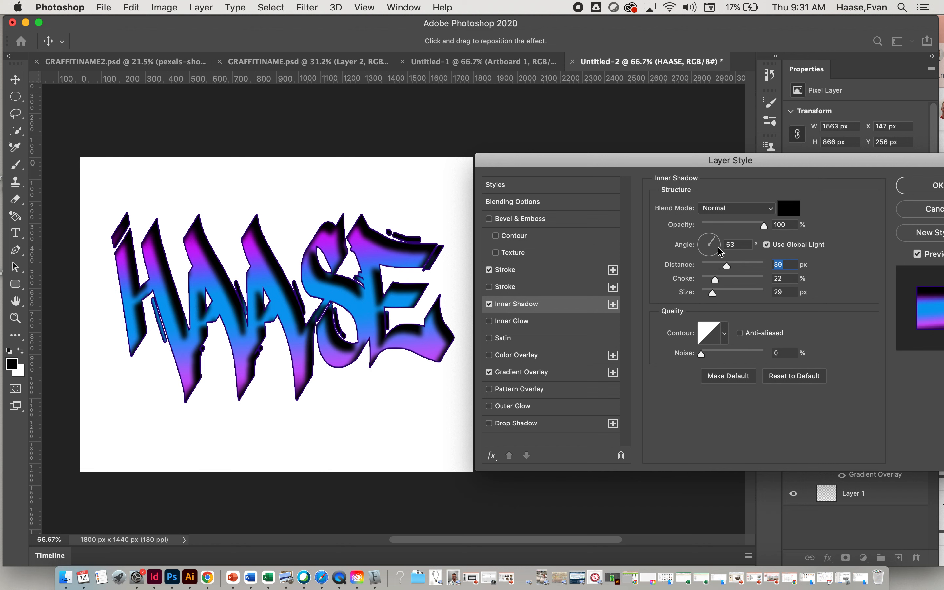
pyautogui.moveTo(749, 226); pyautogui.dragTo(743, 230)
pyautogui.moveTo(716, 279)
pyautogui.mouseDown()
pyautogui.moveTo(755, 273)
pyautogui.moveTo(704, 293)
pyautogui.moveTo(719, 260)
pyautogui.mouseUp()
pyautogui.click(737, 289)
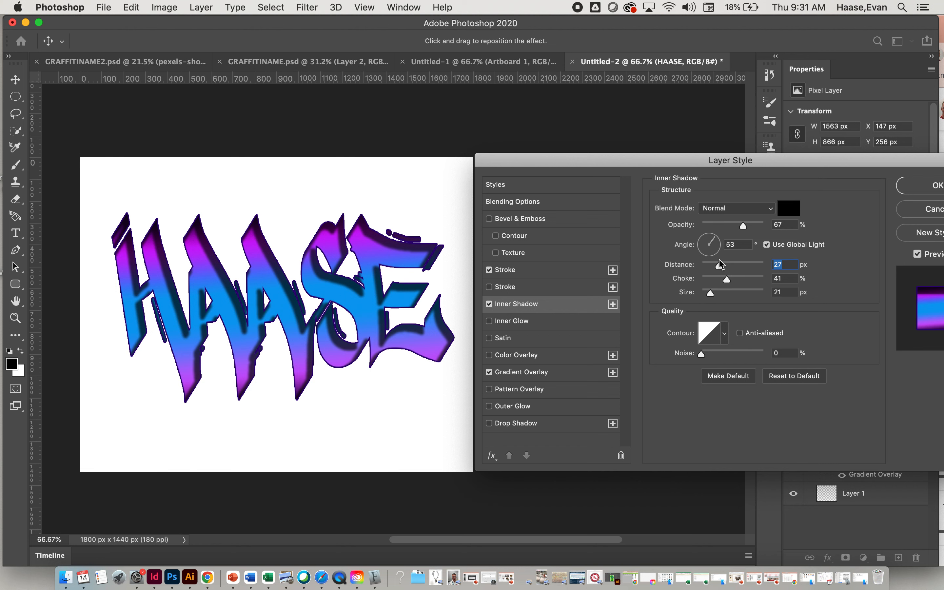
pyautogui.moveTo(745, 225); pyautogui.dragTo(748, 228)
# Add a white Inner Glow to the lettering in Normal blend mode, with 75% choke and a 21 px size
pyautogui.click(517, 324)
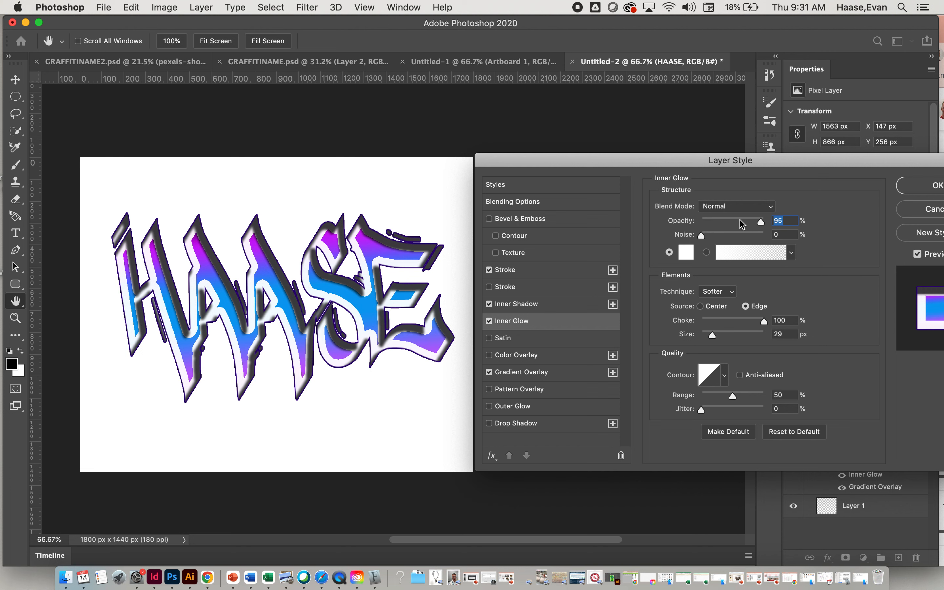
pyautogui.click(755, 209)
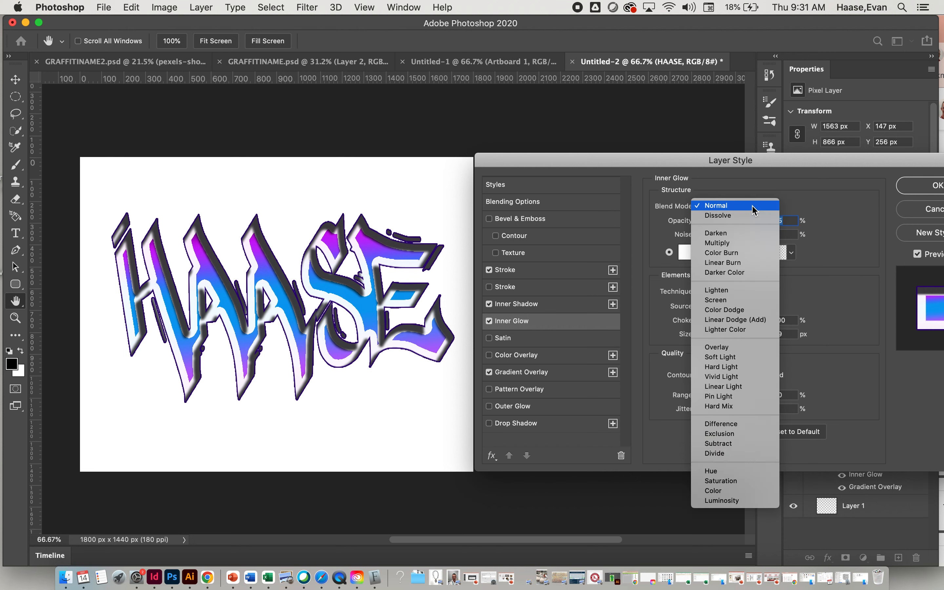
pyautogui.click(755, 207)
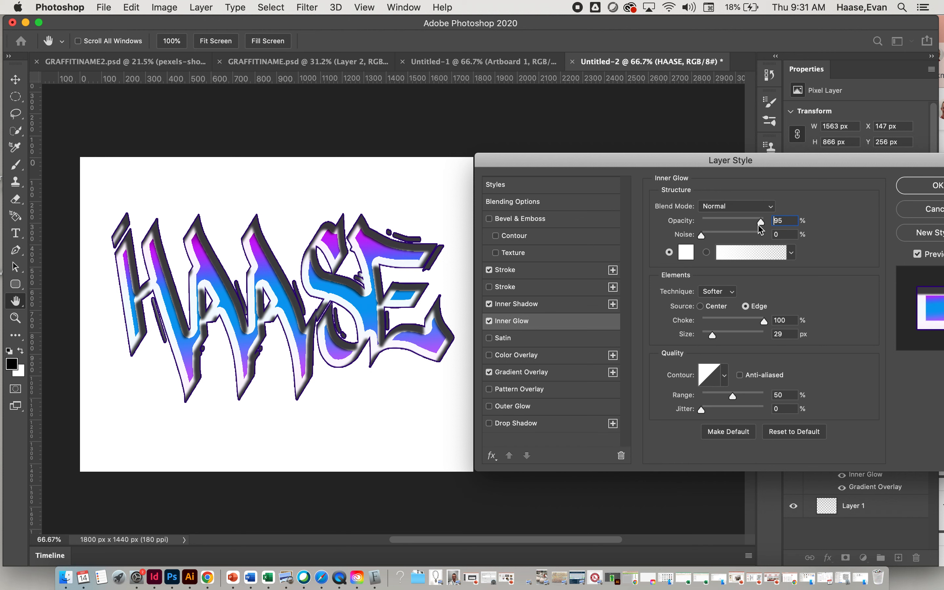
pyautogui.moveTo(700, 237); pyautogui.dragTo(690, 236)
pyautogui.click(729, 320)
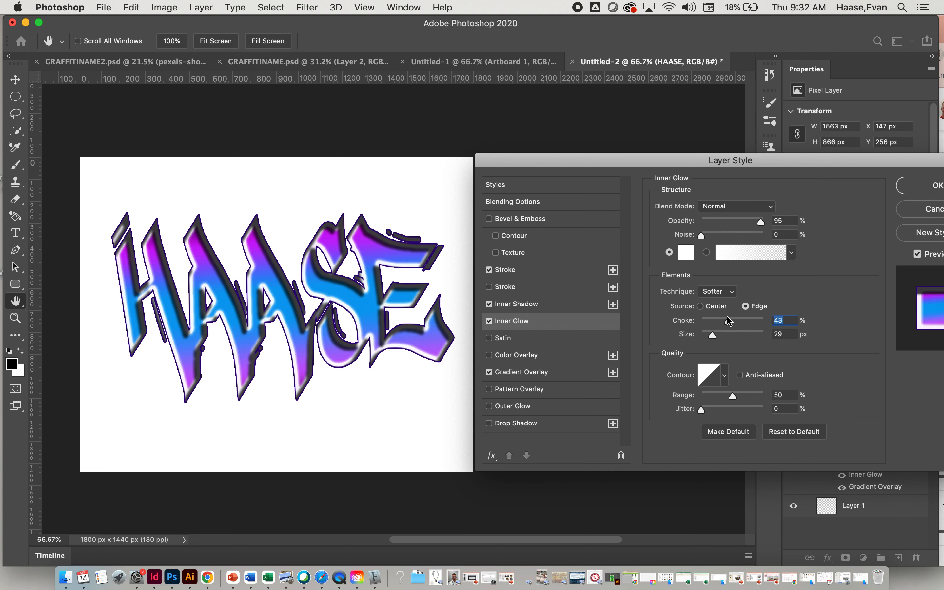
pyautogui.click(725, 335)
pyautogui.moveTo(725, 336)
pyautogui.mouseDown()
pyautogui.moveTo(740, 334)
pyautogui.moveTo(714, 338)
pyautogui.mouseUp()
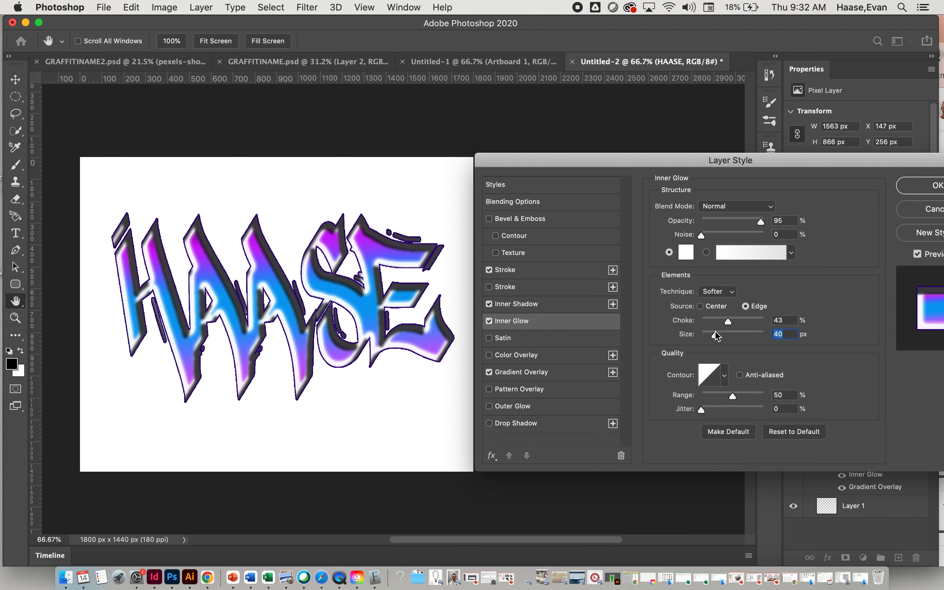
pyautogui.moveTo(717, 338); pyautogui.dragTo(750, 322)
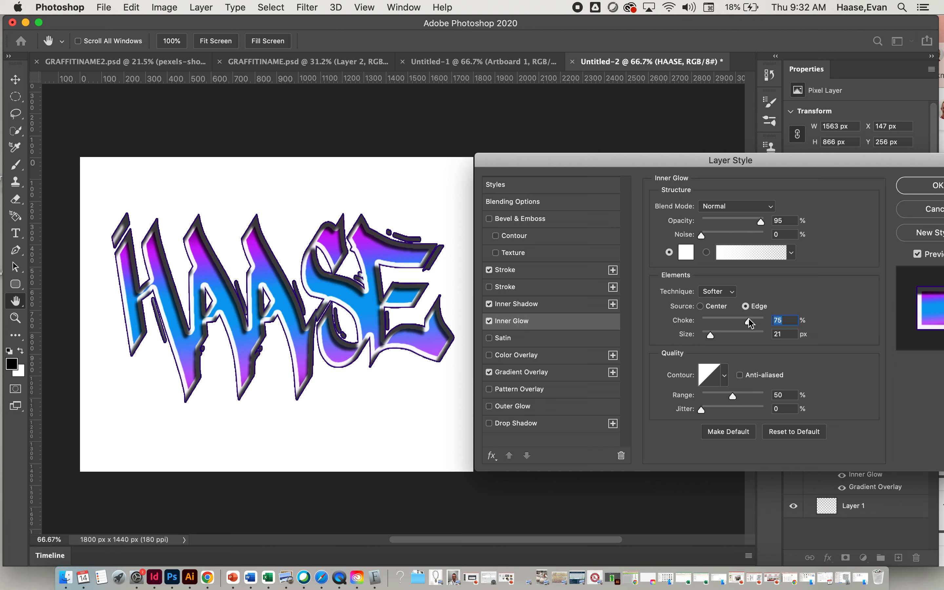
# Set the lettering's outside stroke size to 6 px
pyautogui.click(513, 275)
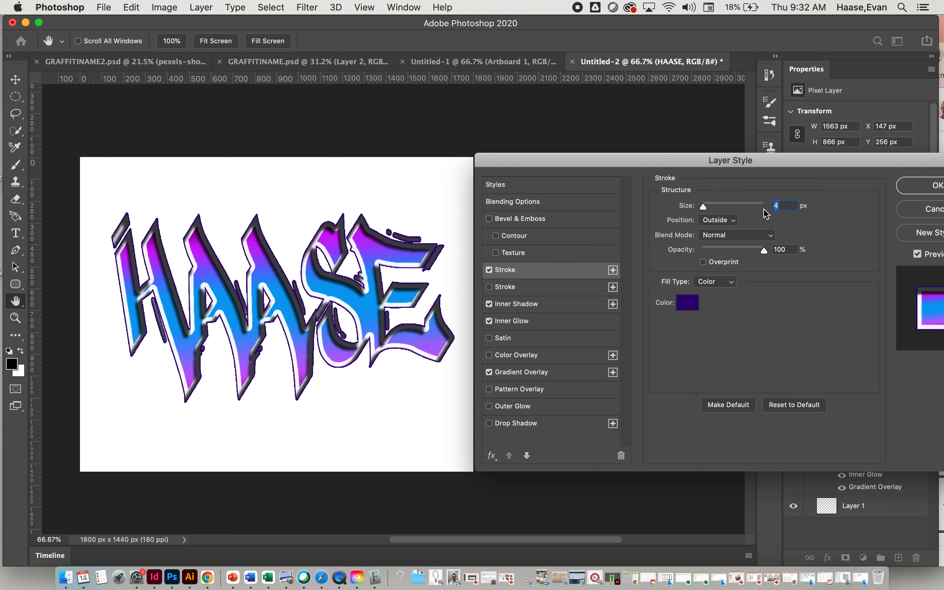
pyautogui.click(710, 209)
pyautogui.moveTo(710, 208); pyautogui.dragTo(707, 208)
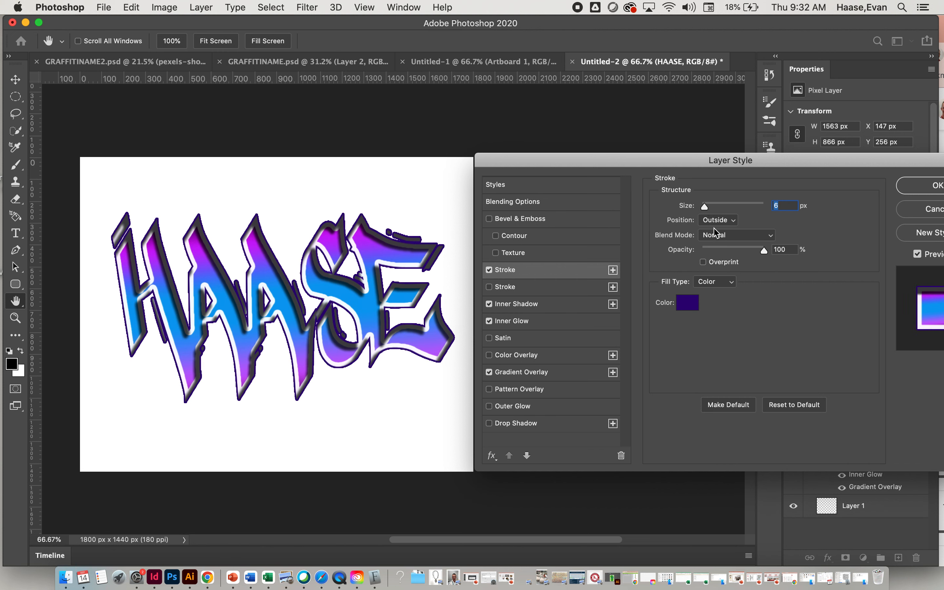
# Set the white Inner Glow's size to 18 px
pyautogui.click(556, 304)
pyautogui.click(548, 322)
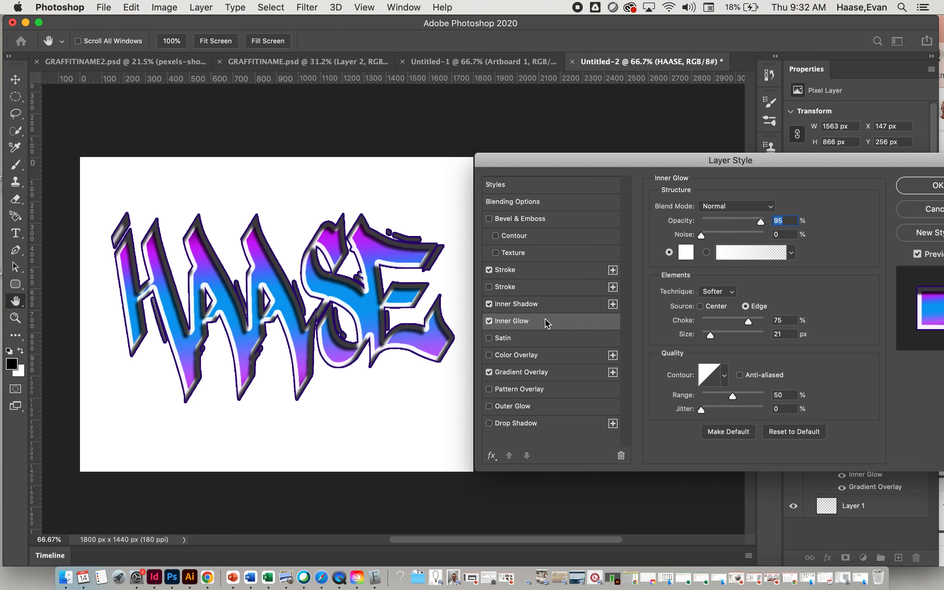
pyautogui.moveTo(709, 335); pyautogui.dragTo(711, 335)
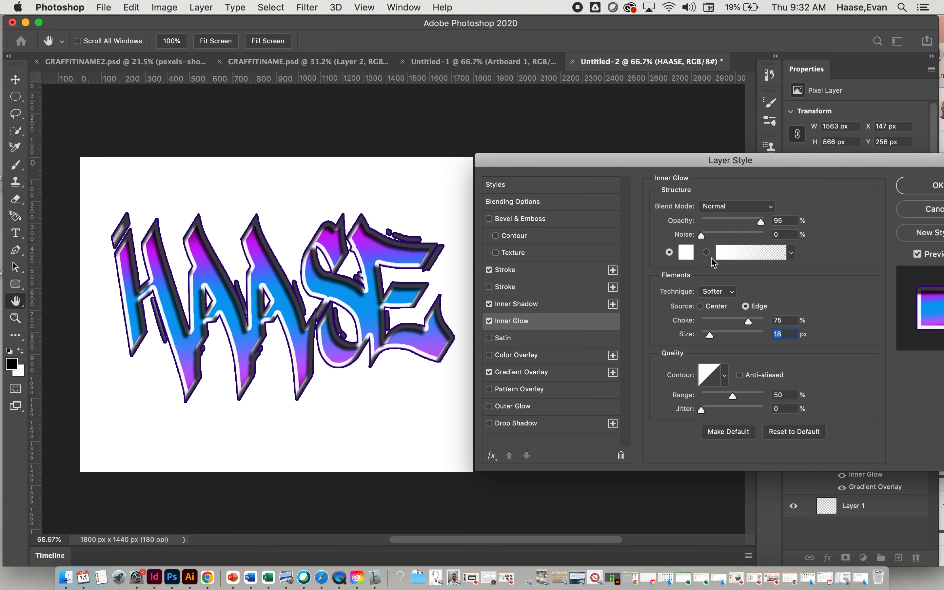
# Add an Outer Glow to the lettering with 10% spread and a 131 px size
pyautogui.click(522, 407)
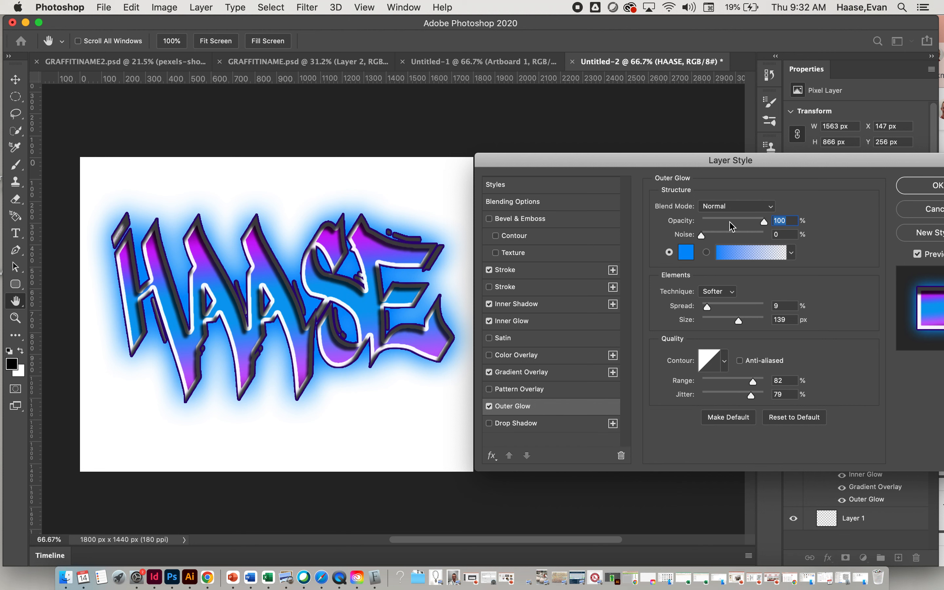
pyautogui.click(708, 305)
pyautogui.moveTo(739, 320); pyautogui.dragTo(738, 323)
pyautogui.click(738, 323)
# Change the Outer Glow colour to purple #8303fb
pyautogui.click(685, 252)
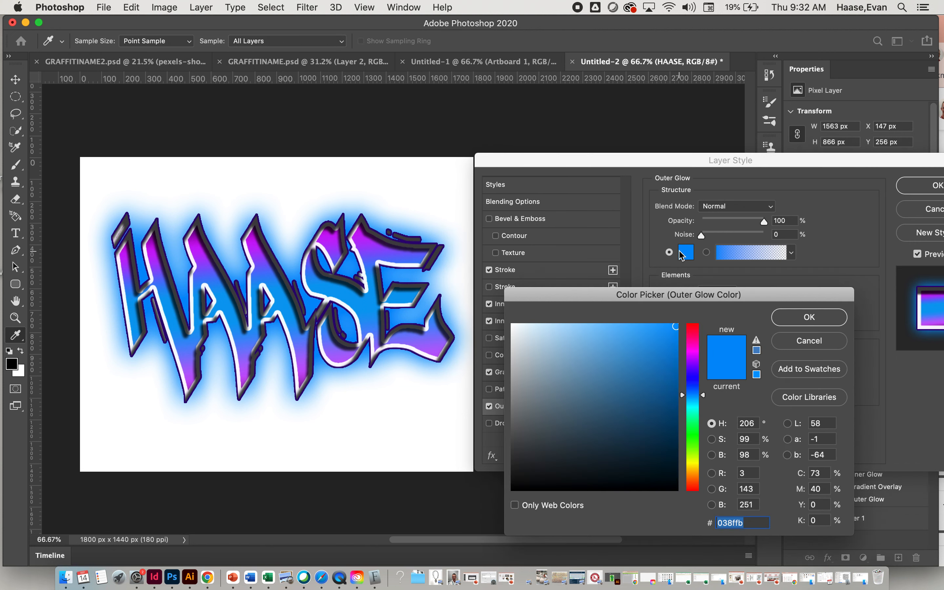
pyautogui.click(693, 364)
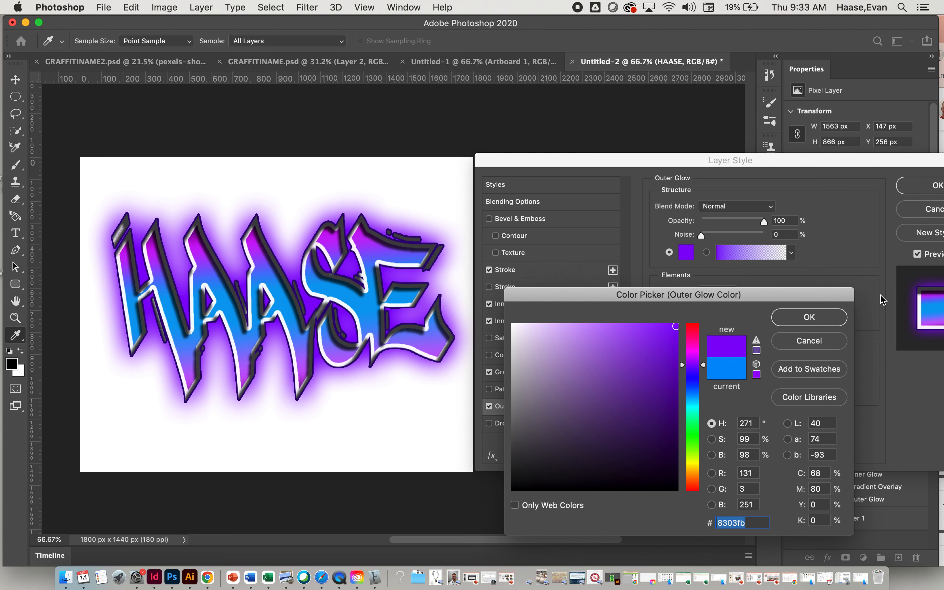
pyautogui.click(820, 315)
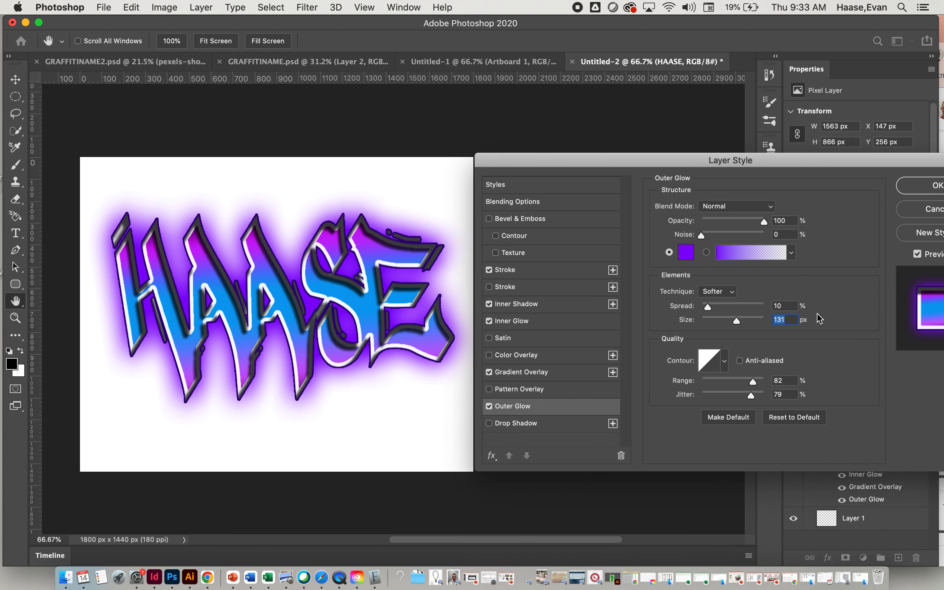
# Set the Inner Shadow's opacity to 100% and apply the layer style to the lettering
pyautogui.click(534, 305)
pyautogui.moveTo(747, 225); pyautogui.dragTo(768, 228)
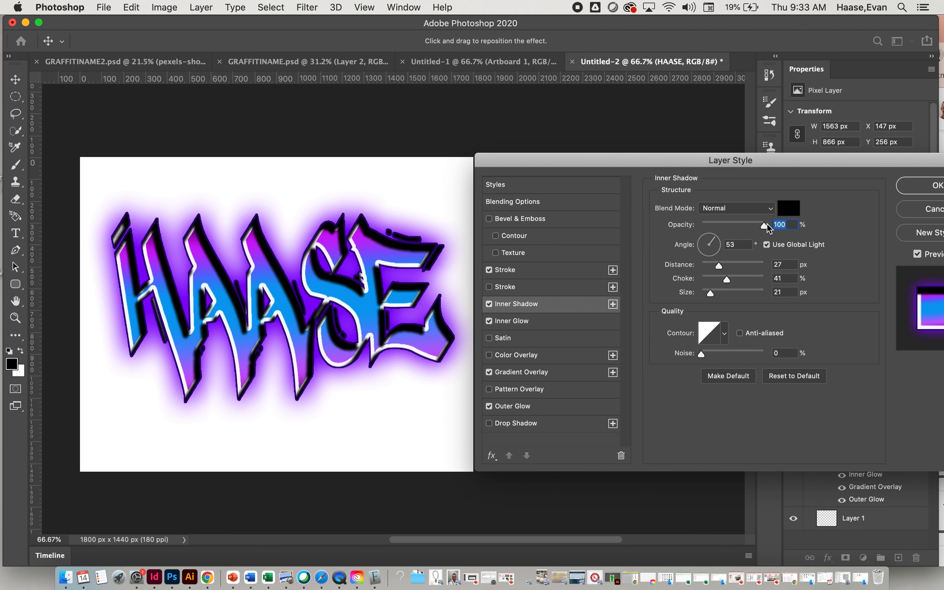
pyautogui.click(932, 185)
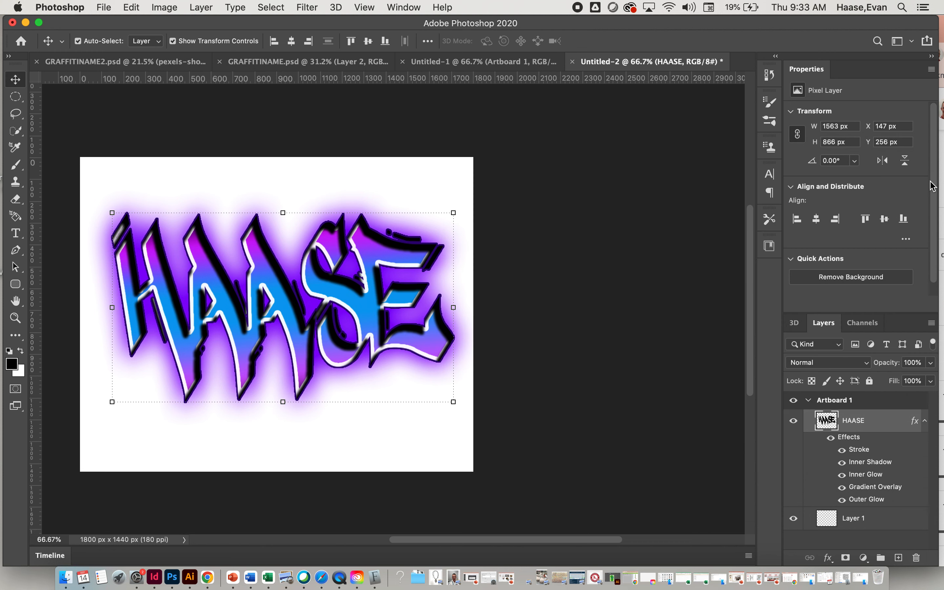